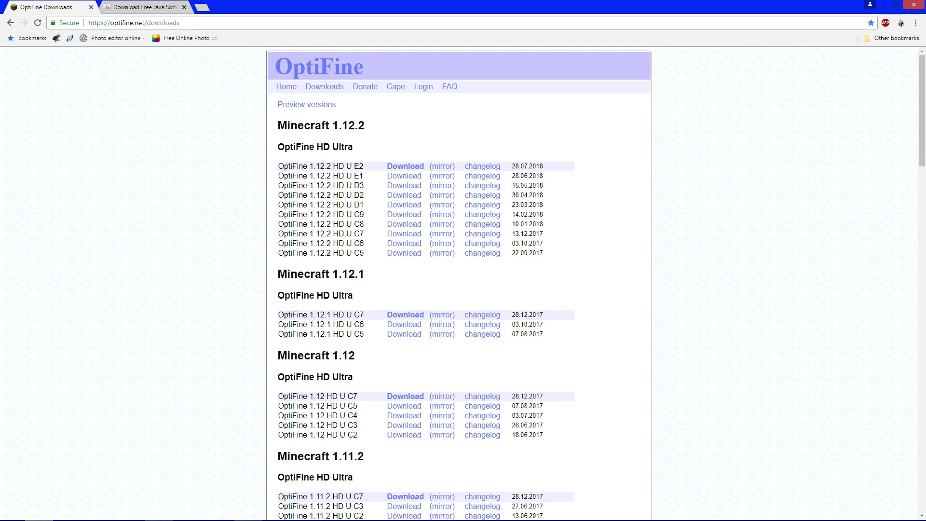
# Step: Switch to the Java Version 8 Update 181 download tab
pyautogui.hotkey('ctrl', 'Tab')
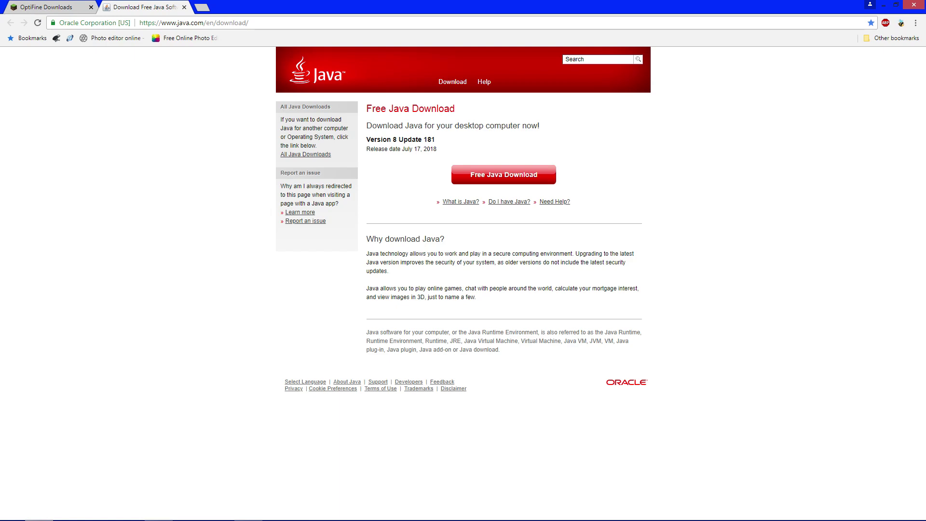
# Step: Go back to the OptiFine downloads list tab
pyautogui.hotkey('ctrl', 'shift', 'Tab')
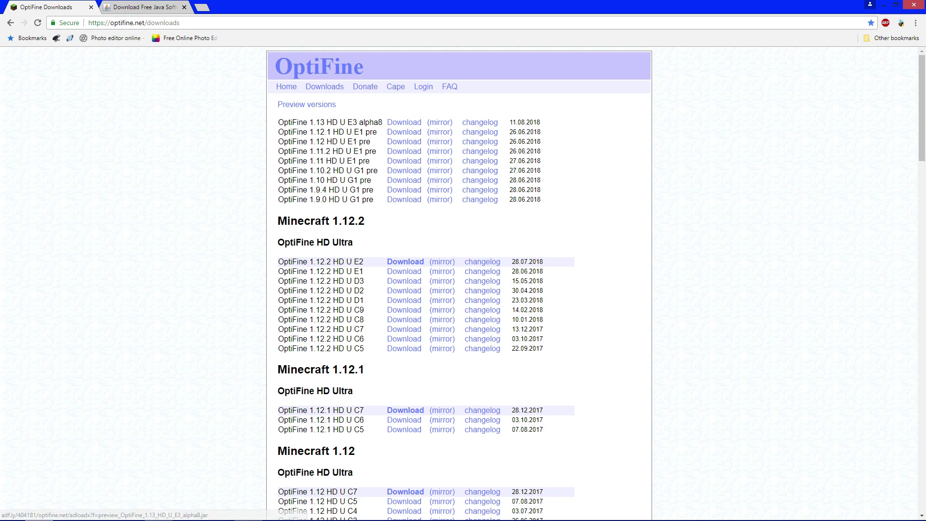
# Step: Download preview_OptiFine_1.13_HD_U_E3_alpha8.jar and keep it despite the warning
pyautogui.click(404, 122)
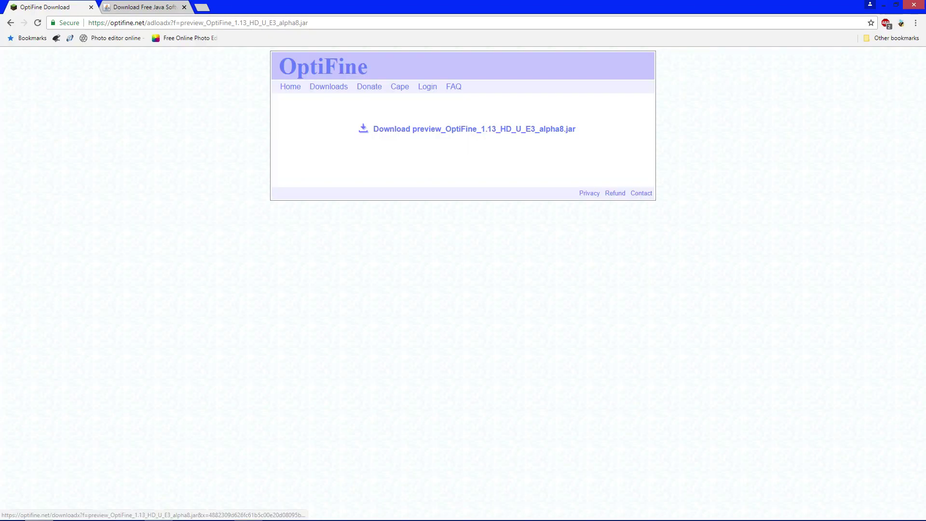
pyautogui.click(473, 128)
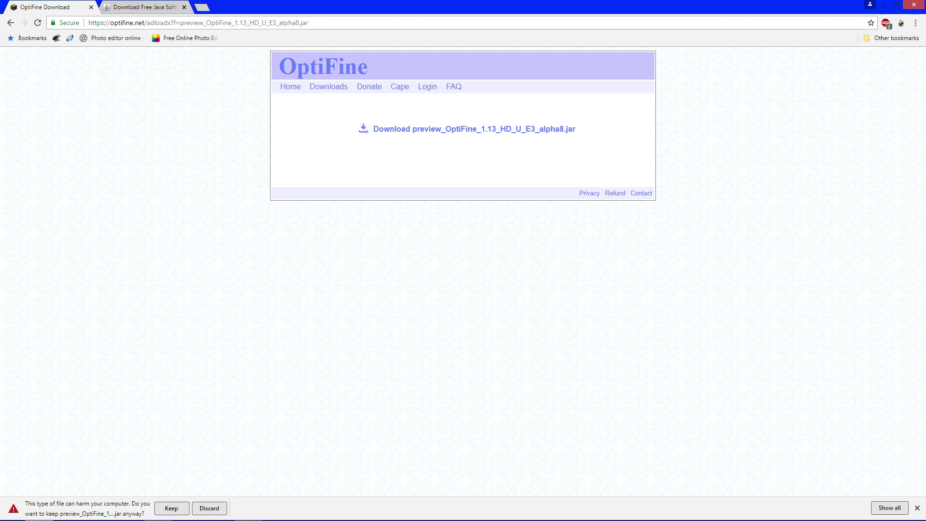
pyautogui.click(171, 508)
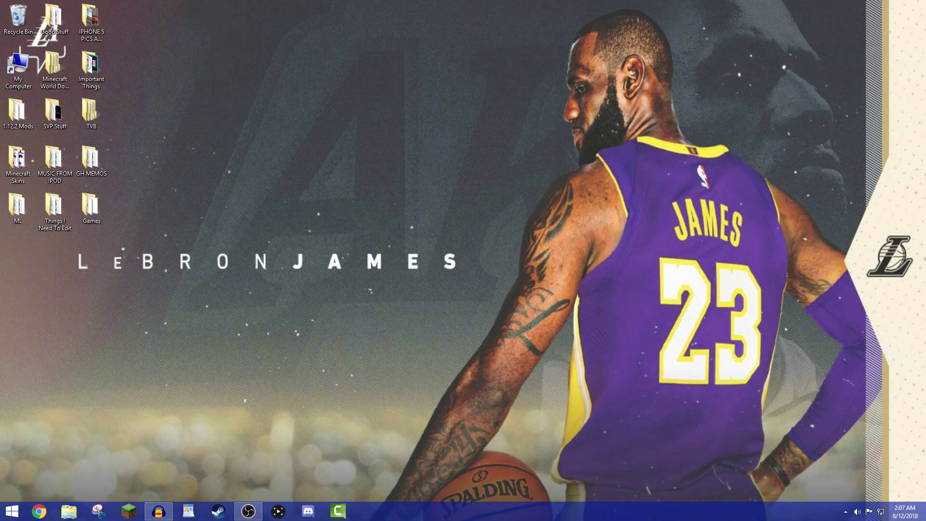
# Step: Drag the OptiFine 1.13 jar from Downloads onto the desktop, then close the folder
pyautogui.click(69, 511)
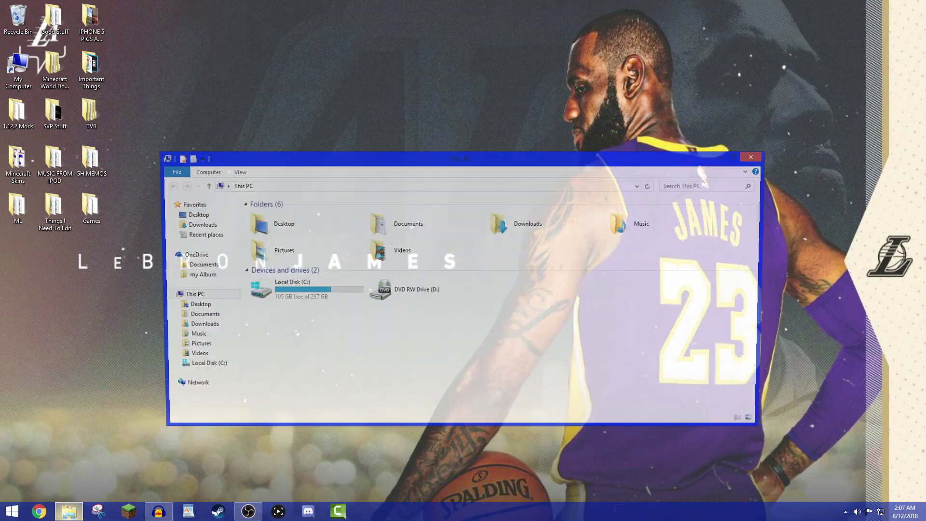
pyautogui.doubleClick(529, 223)
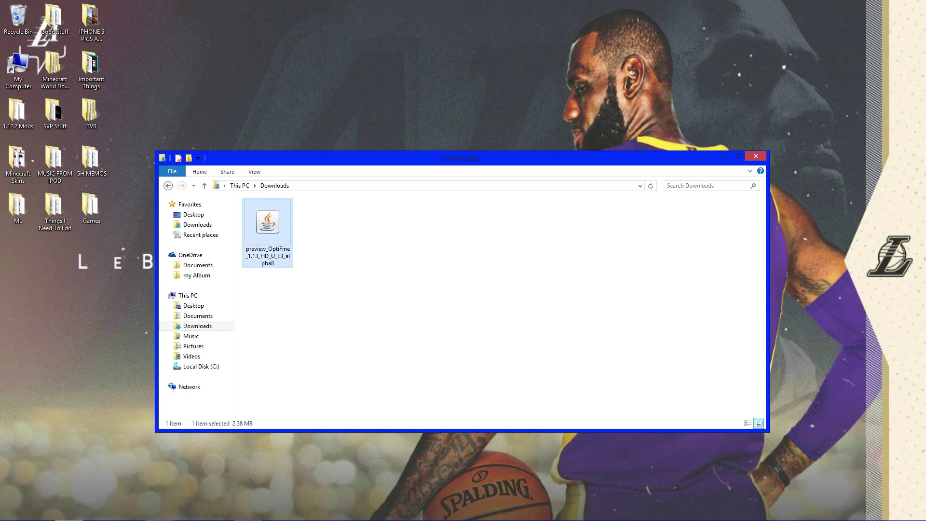
pyautogui.moveTo(268, 232); pyautogui.dragTo(128, 27)
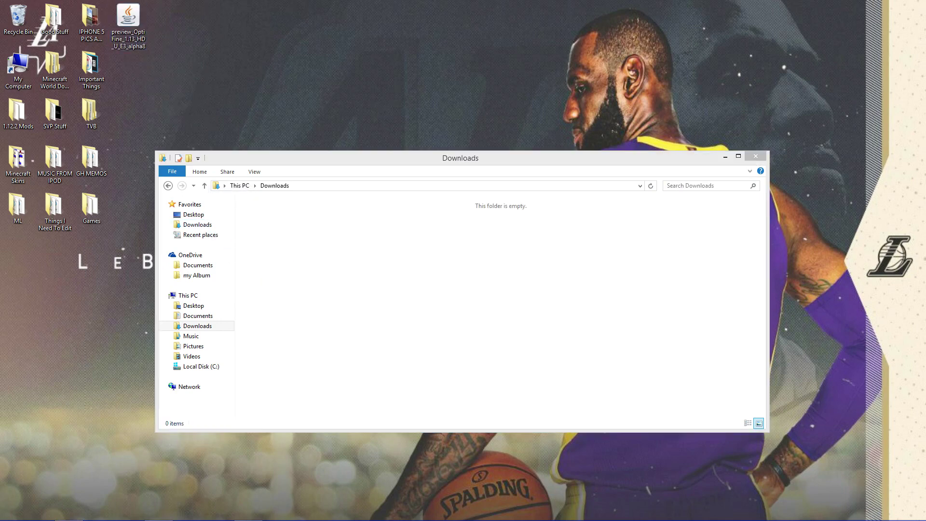
pyautogui.click(755, 157)
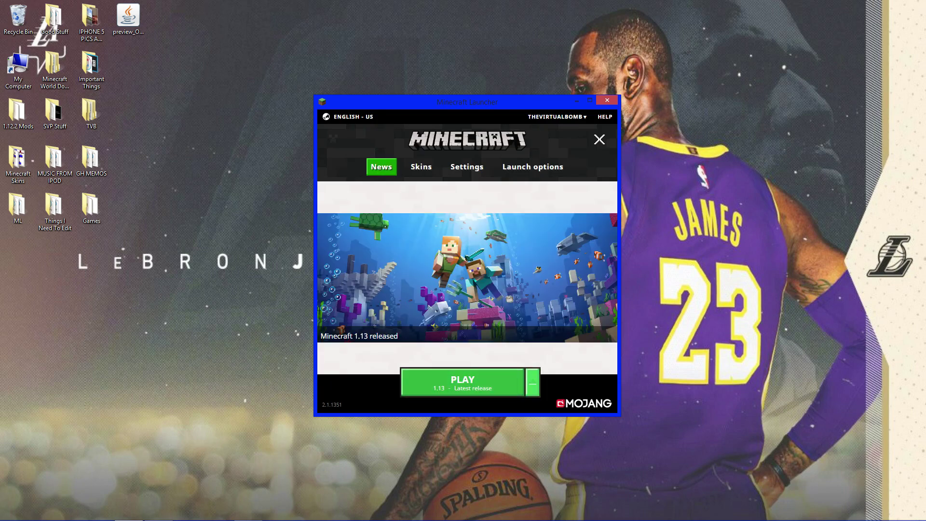
# Step: Launch the latest 1.13 release to its title screen, then quit the game
pyautogui.click(532, 381)
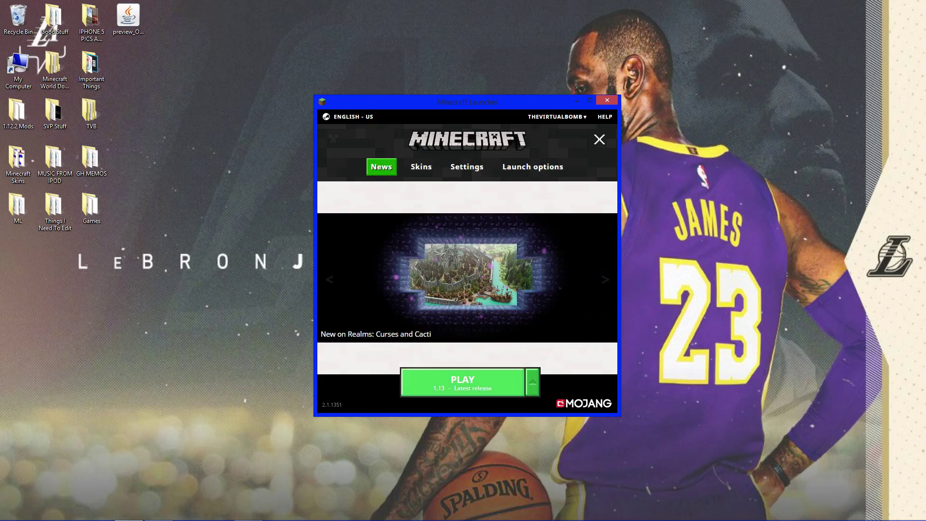
pyautogui.press('Return')
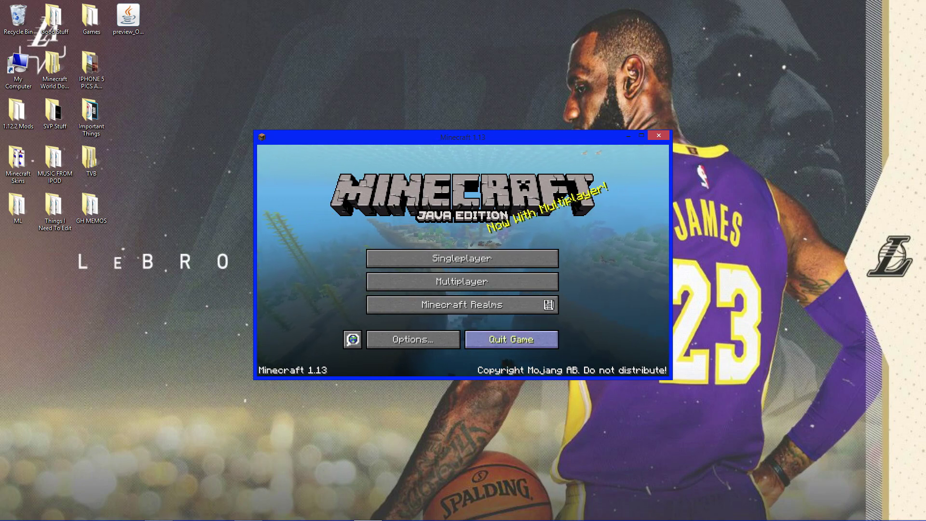
pyautogui.click(511, 339)
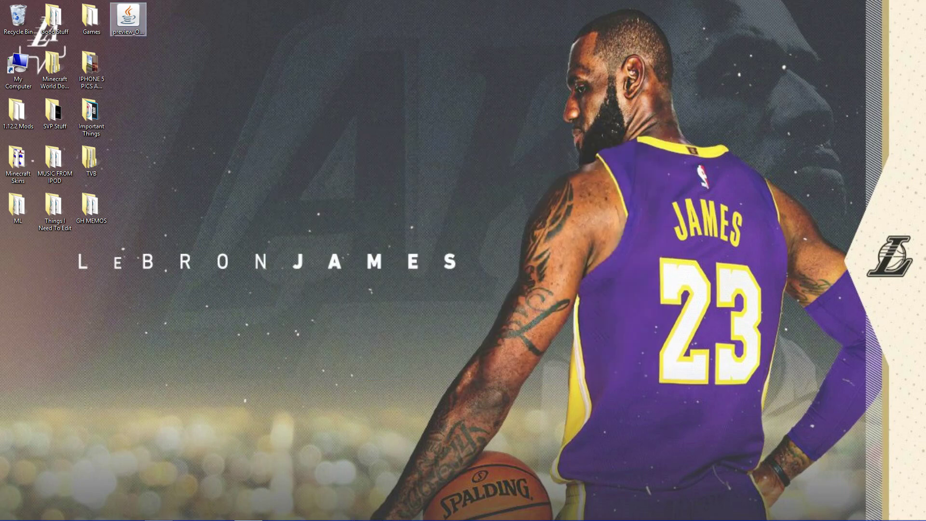
# Step: Run the OptiFine jar with Java to install HD Ultra E3 alpha8 and confirm success
pyautogui.moveTo(128, 19); pyautogui.dragTo(238, 168)
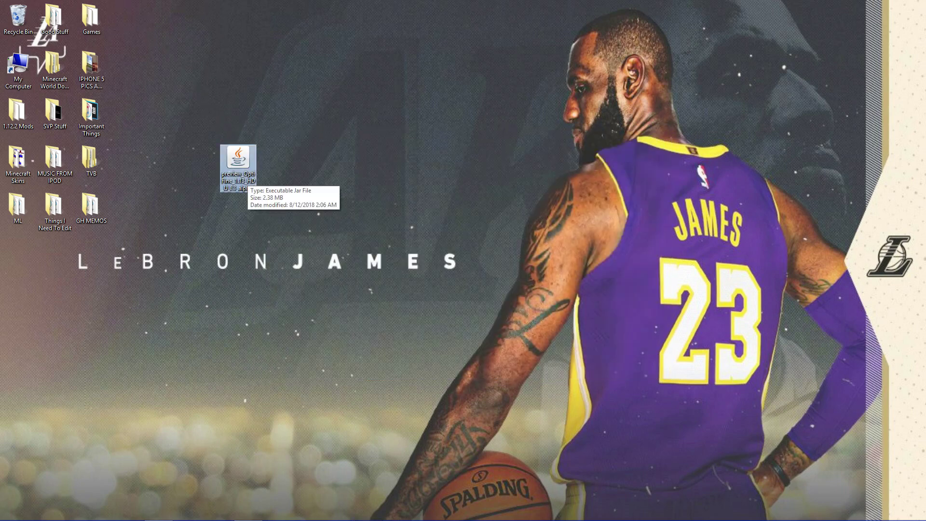
pyautogui.rightClick(246, 176)
pyautogui.moveTo(238, 168)
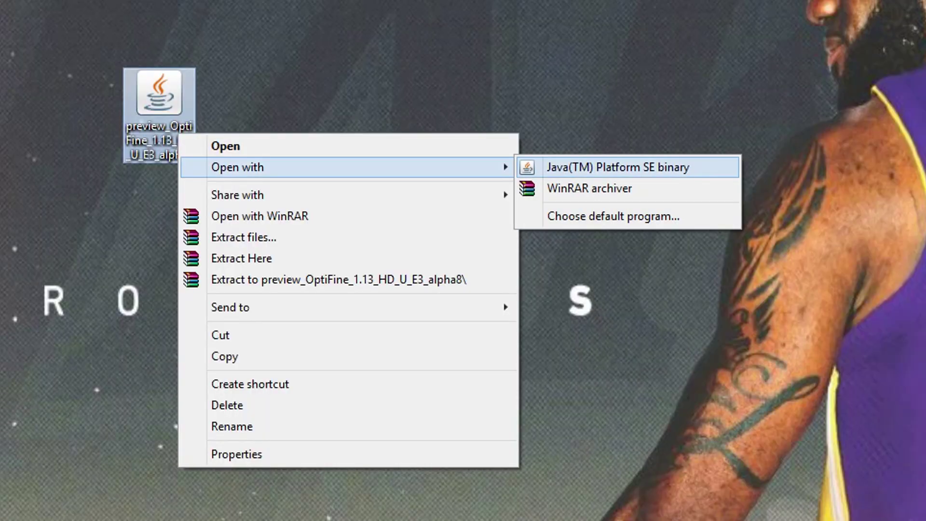
pyautogui.click(618, 167)
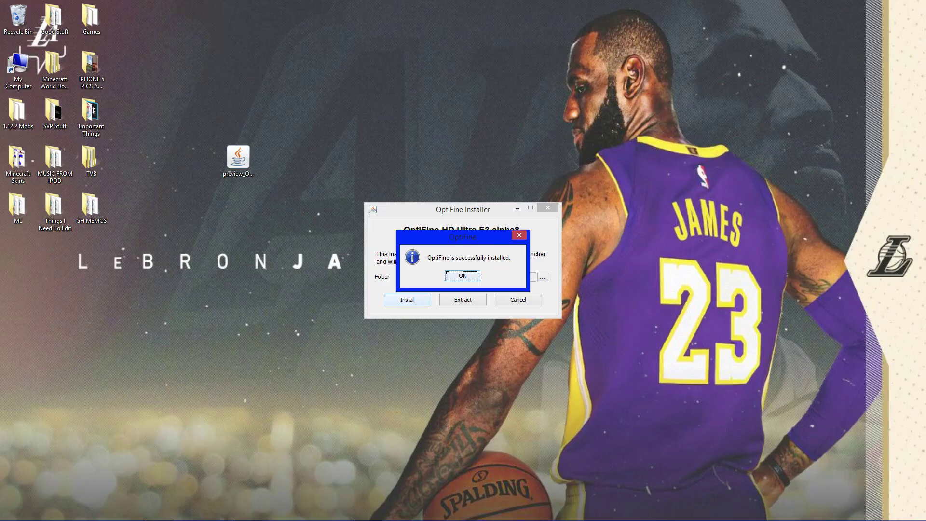
pyautogui.click(462, 275)
pyautogui.moveTo(238, 159)
pyautogui.mouseDown()
pyautogui.moveTo(56, 18)
pyautogui.moveTo(129, 30)
pyautogui.mouseUp()
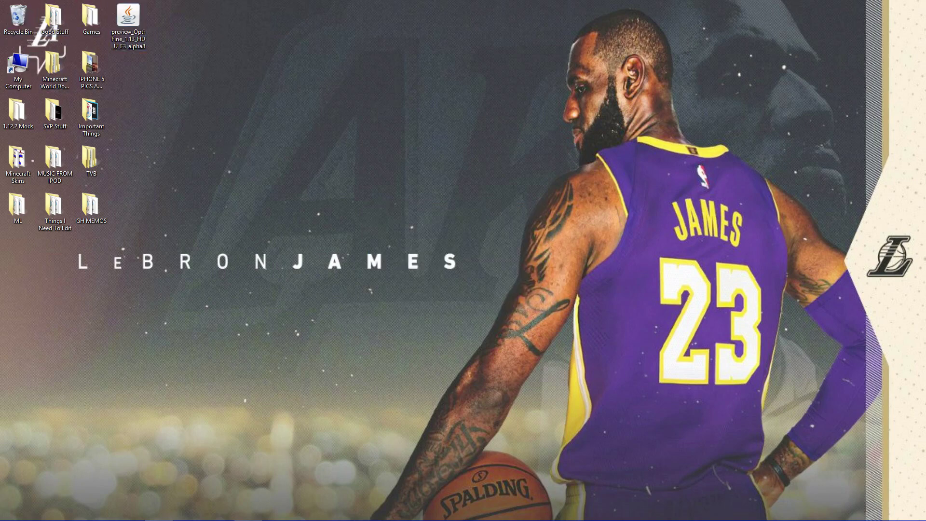
# Step: Play Minecraft with the OptiFine 1.13 HD U E3 alpha8 launcher profile
pyautogui.click(129, 515)
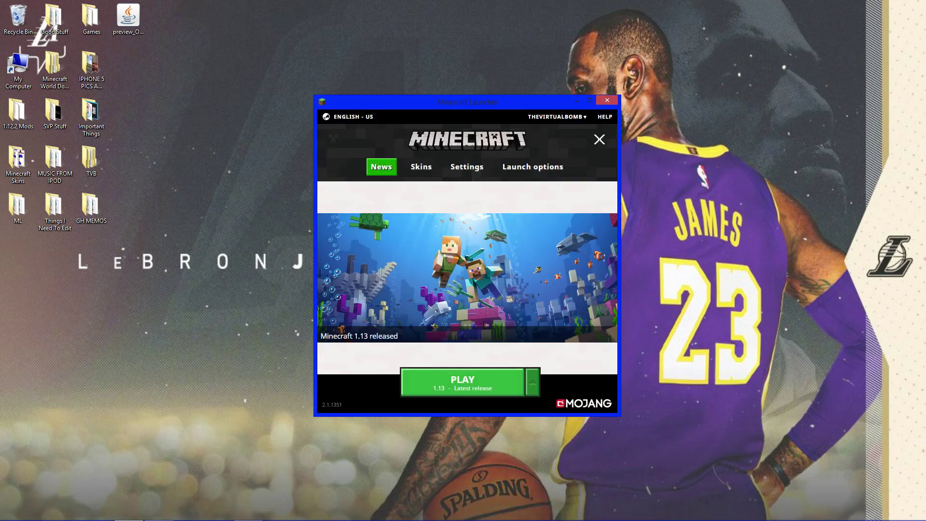
pyautogui.click(532, 382)
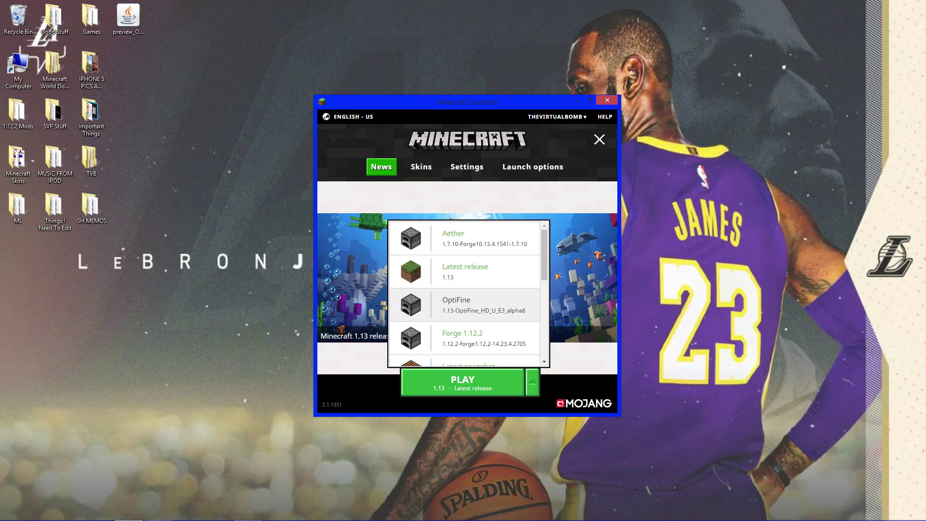
pyautogui.click(463, 302)
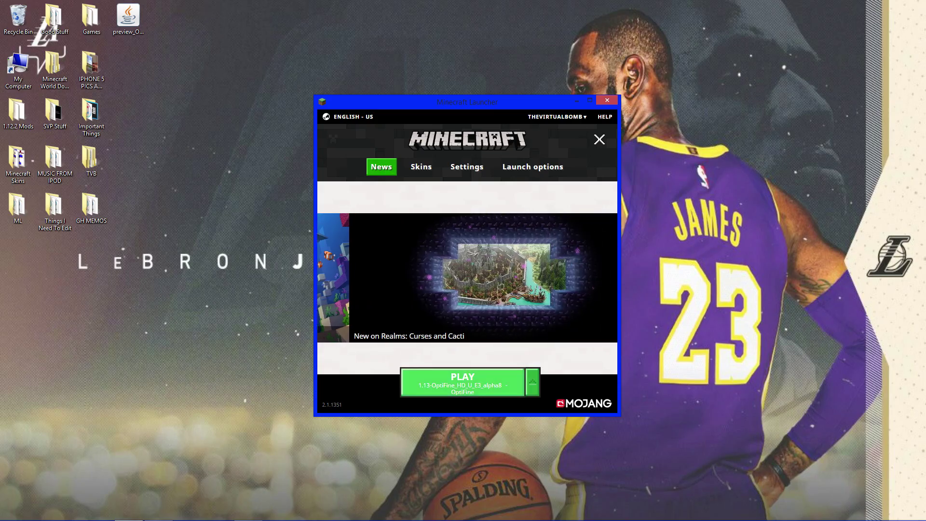
pyautogui.click(463, 379)
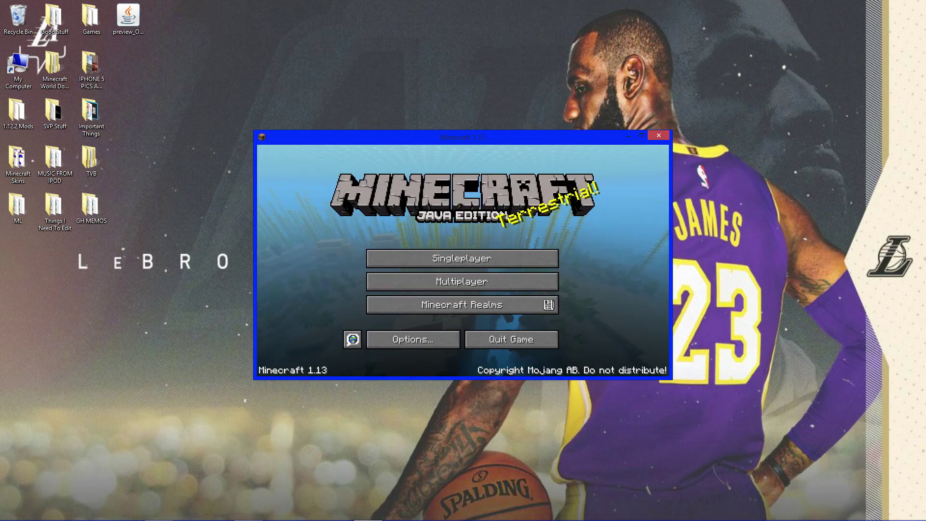
# Step: View OptiFine video settings, then walk through the house's double door onto the bridge
pyautogui.click(412, 339)
pyautogui.click(384, 256)
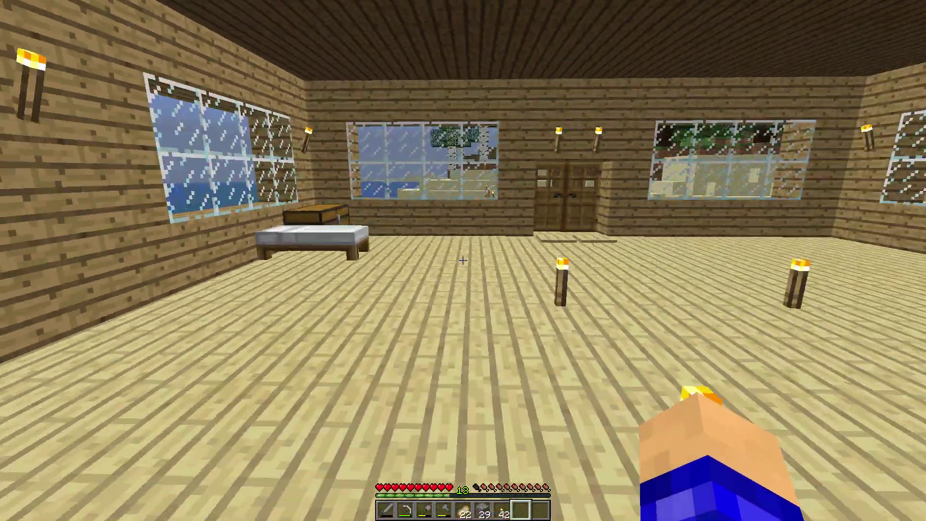
pyautogui.press('w')
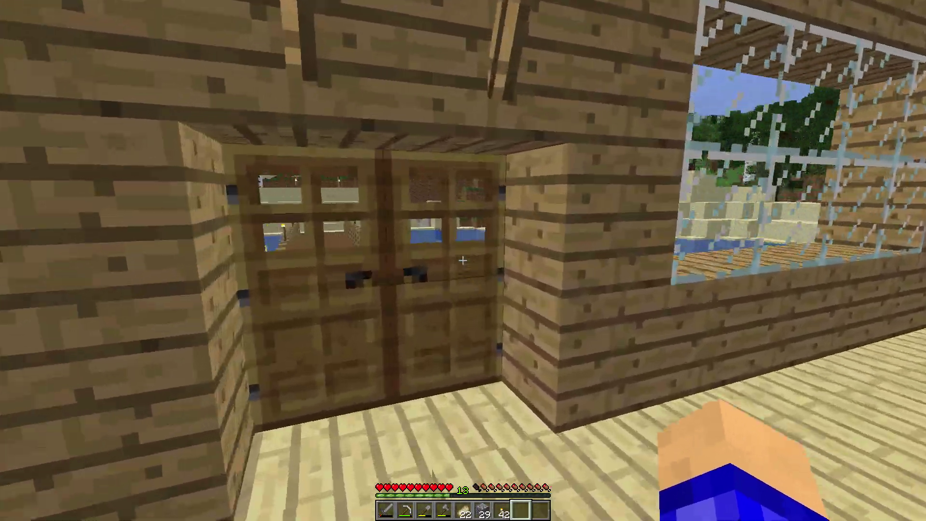
pyautogui.rightClick(462, 260)
pyautogui.press('w')
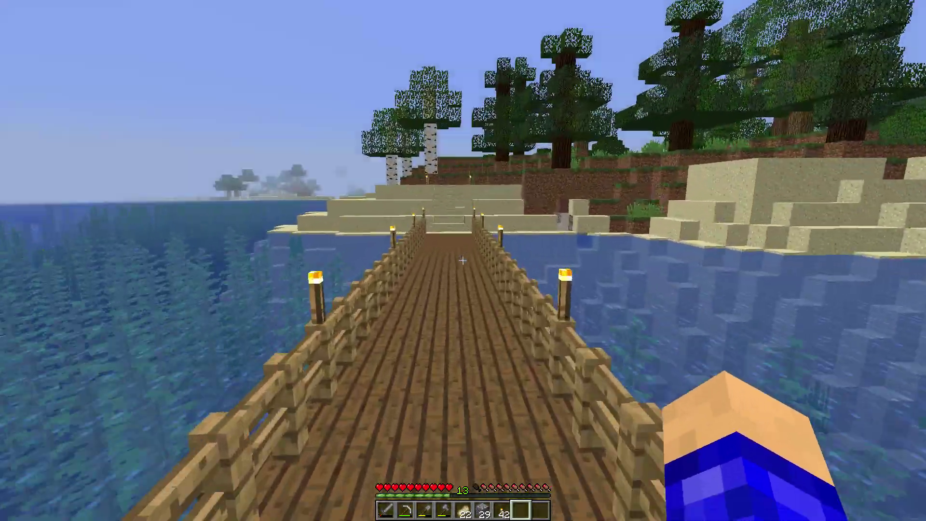
pyautogui.press('w')
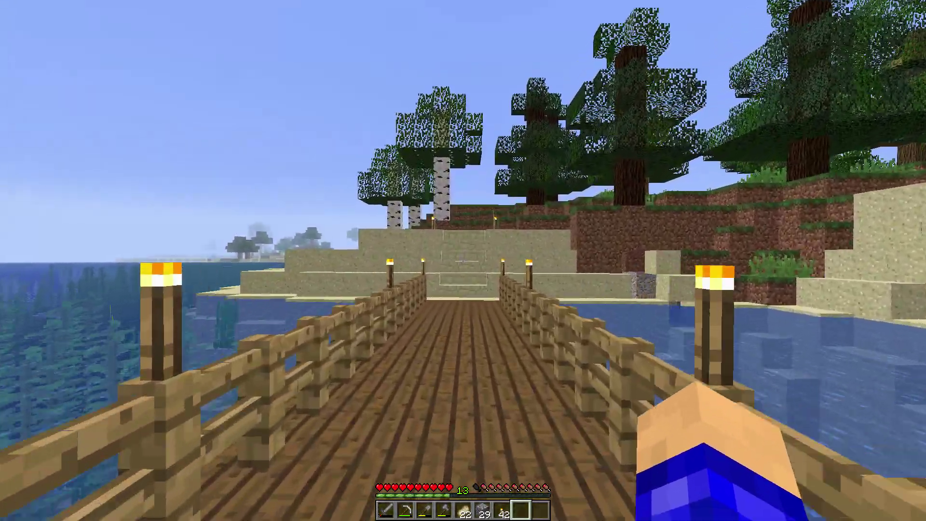